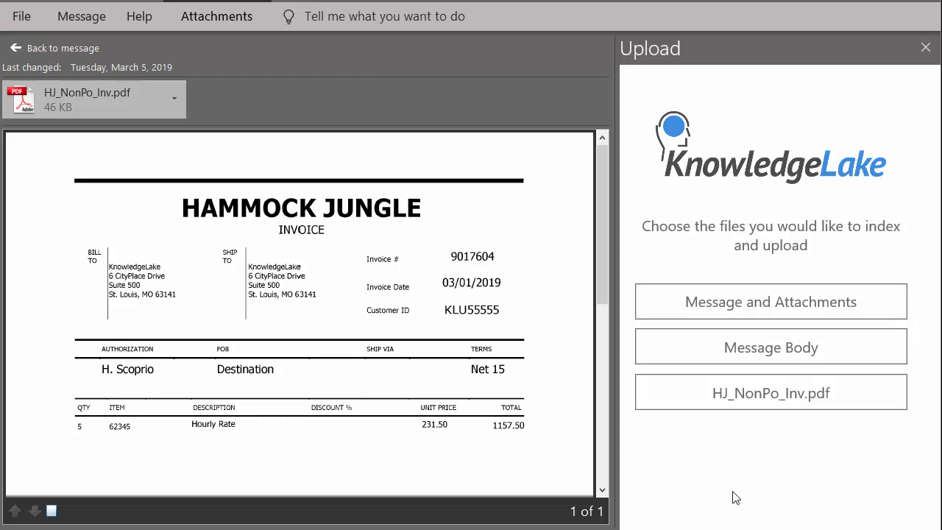
Step: Choose the HJ_NonPo_Inv.pdf attachment for indexing and upload, with Non PO Invoice as the content type
left_click(691, 401)
left_click(899, 135)
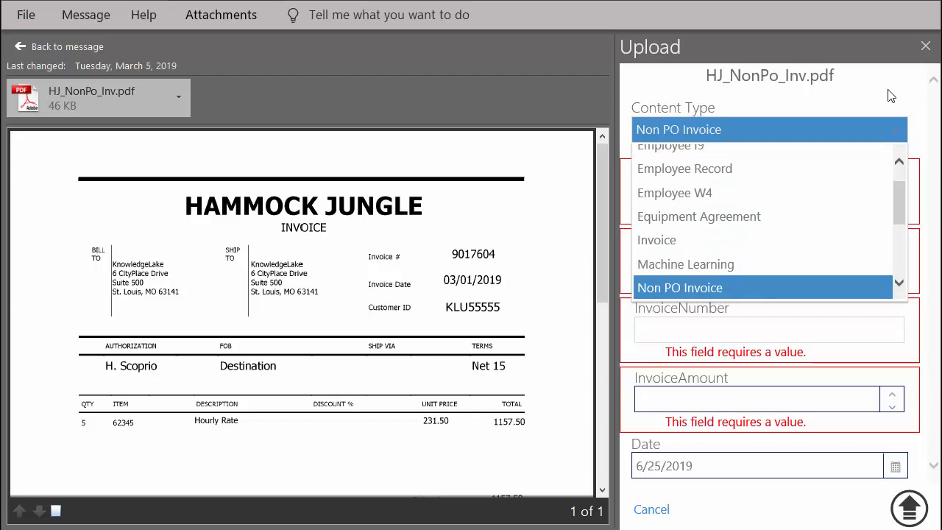
left_click(891, 130)
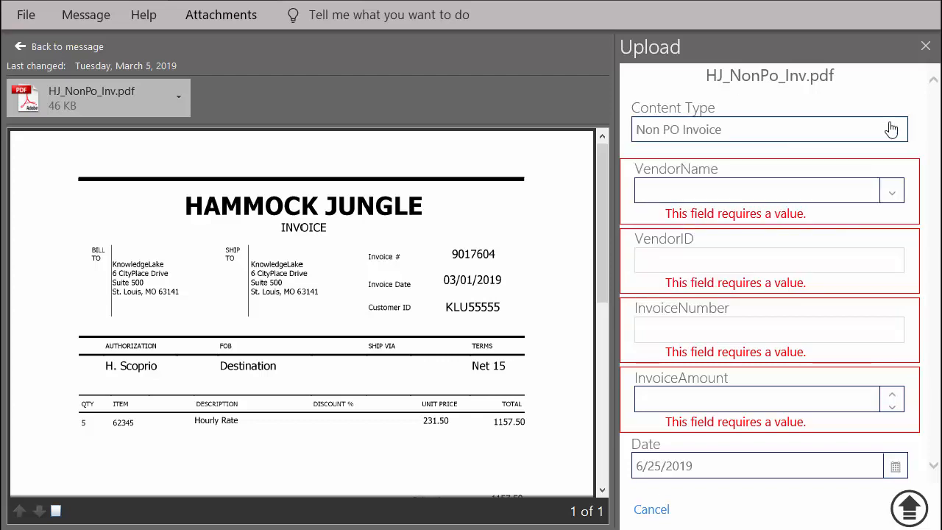
Step: Set the vendor name to Hammock Jungle and enter 9017604 as the invoice number
left_click(891, 187)
scroll(732, 295, "down", 1)
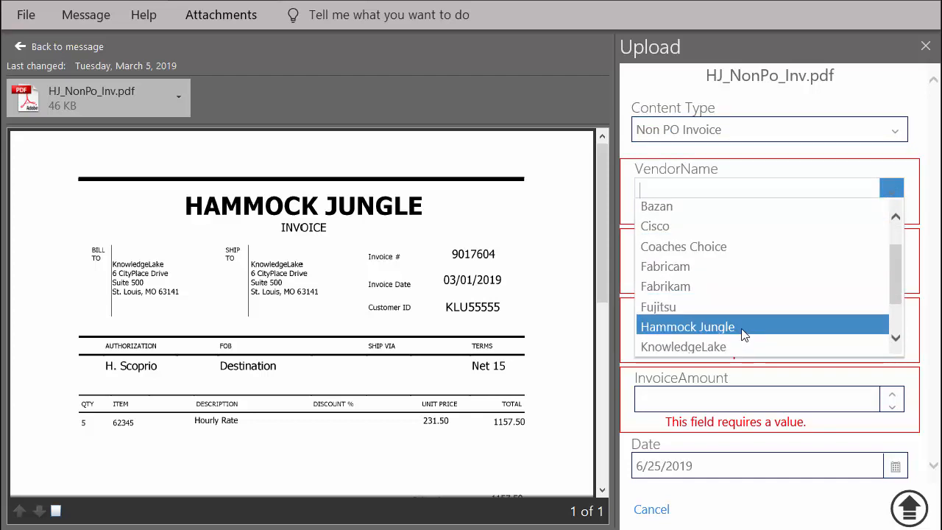
left_click(765, 328)
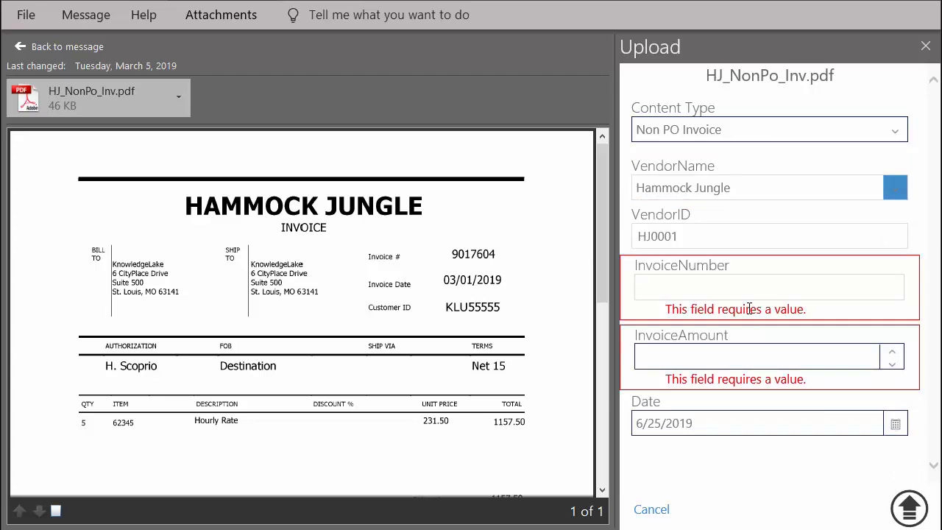
left_click(733, 288)
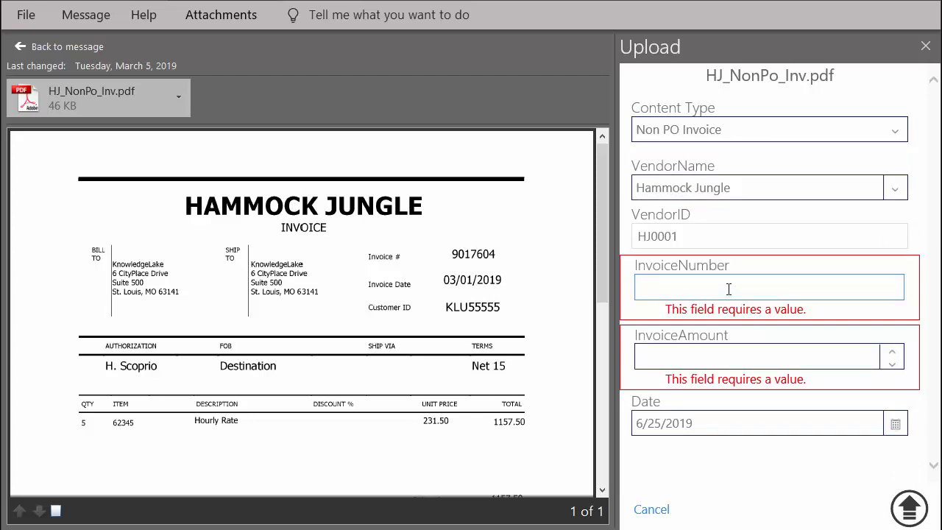
type("9017604")
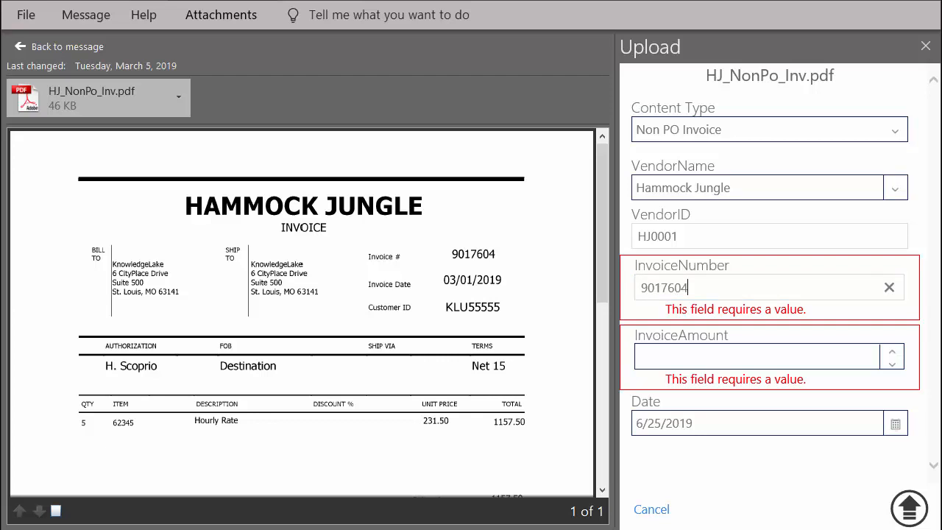
key("Tab")
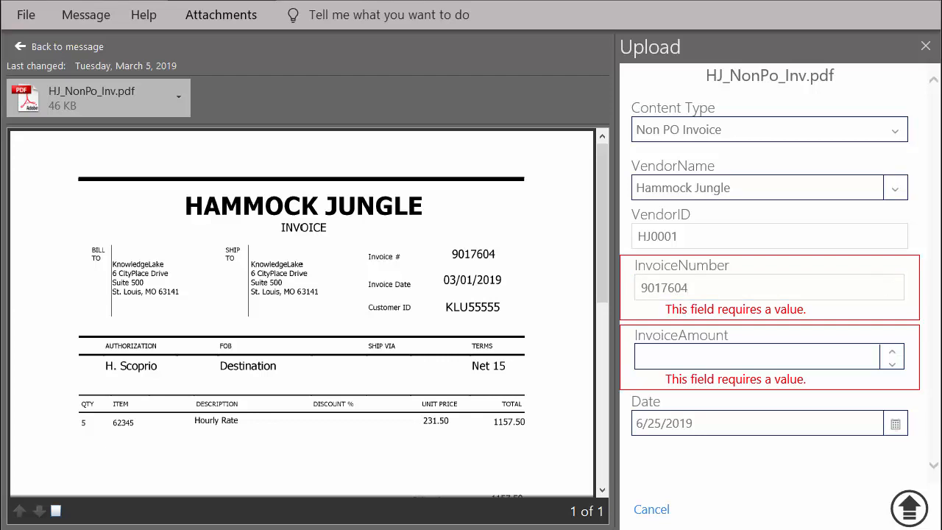
Step: Enter $1,157.50 as the invoice amount and upload the indexed invoice
left_click(823, 351)
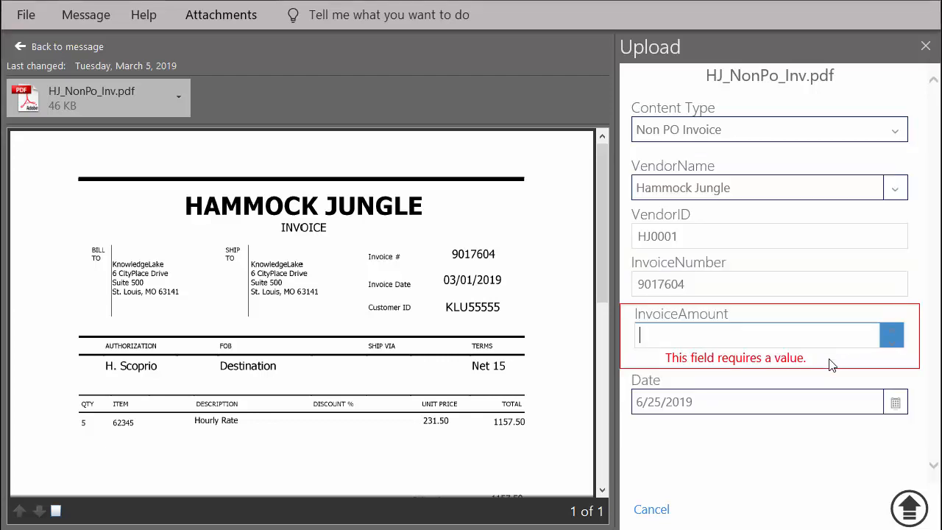
key("ctrl+v")
left_click(809, 456)
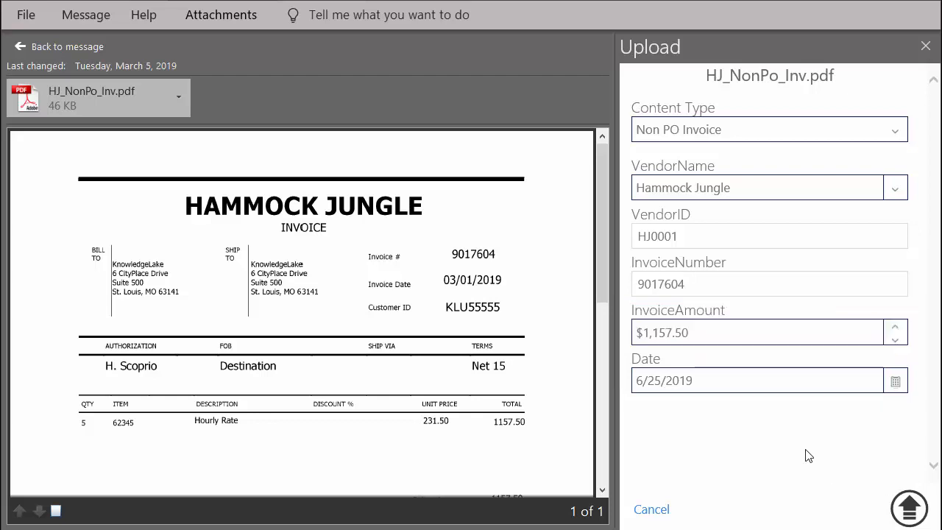
left_click(911, 508)
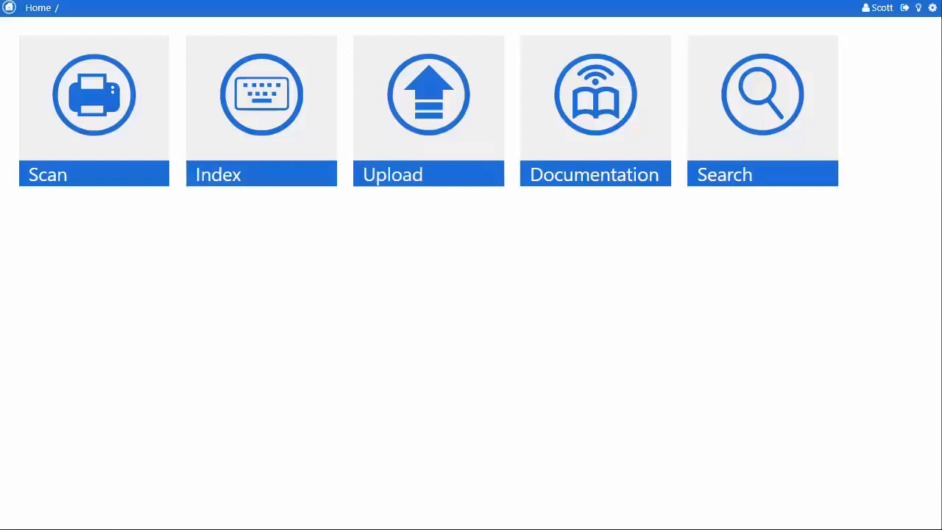
left_click(29, 515)
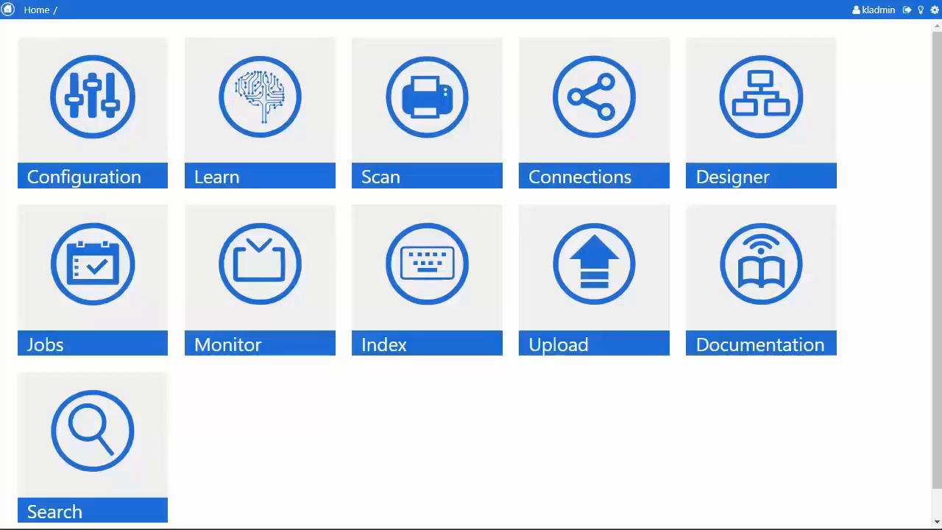
left_click(29, 515)
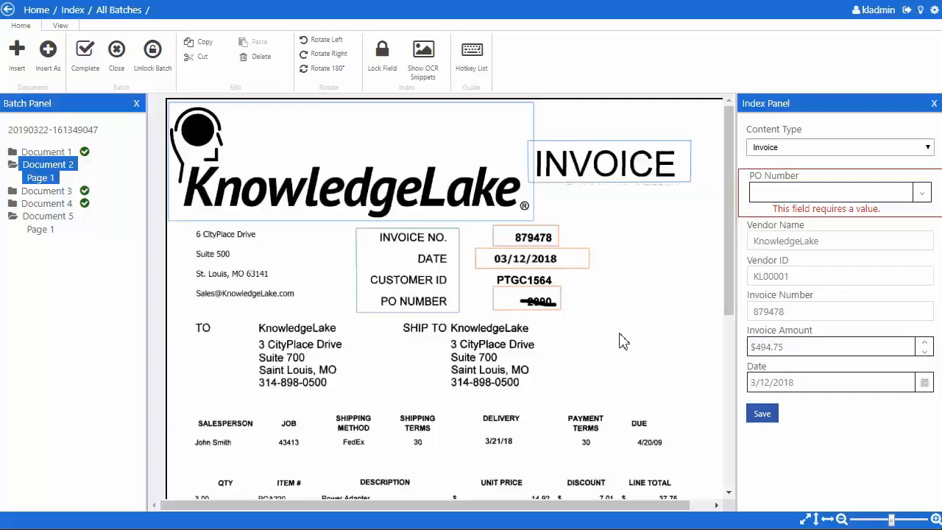
Step: Fill Document 2's required PO Number with the listed value that matches the crossed-out number on the invoice
left_click(921, 193)
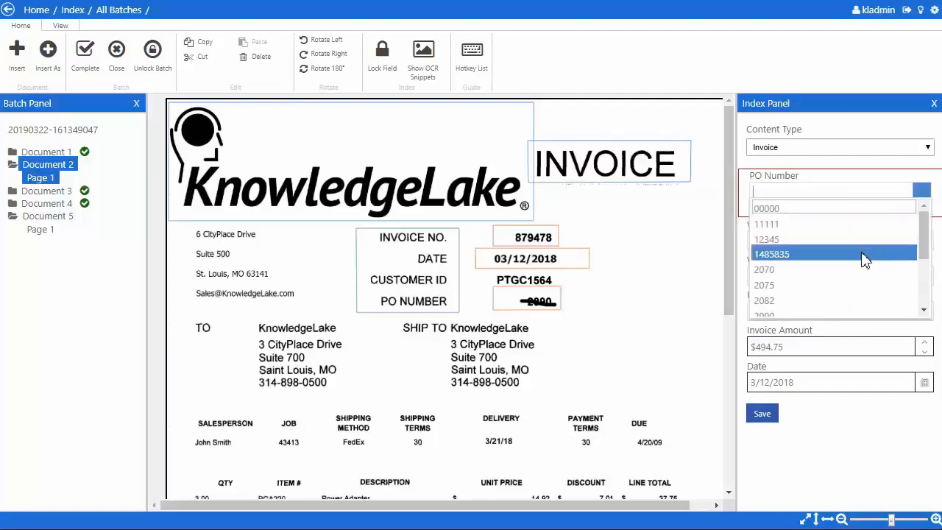
scroll(863, 261, "down", 2)
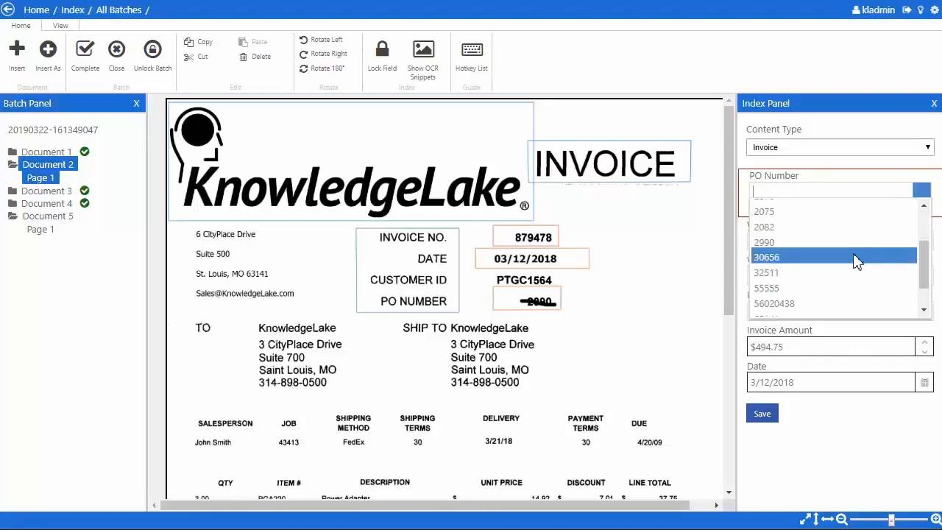
left_click(857, 244)
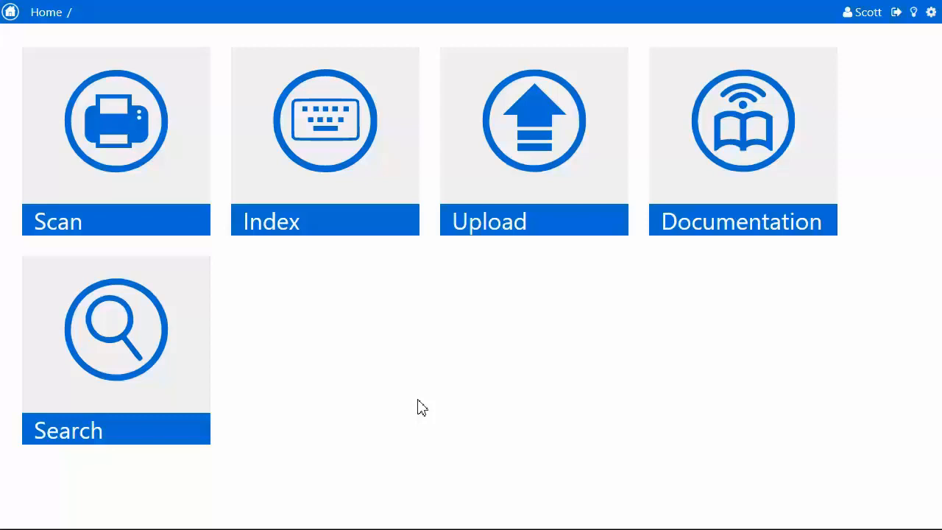
Step: Run the saved AP Doc Search for documents whose vendor name starts with KnowledgeLake
left_click(122, 401)
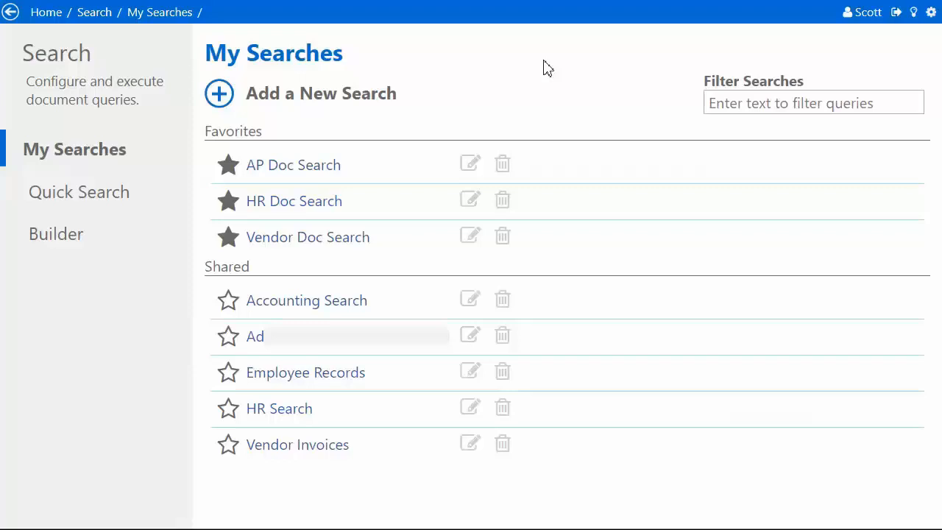
left_click(292, 167)
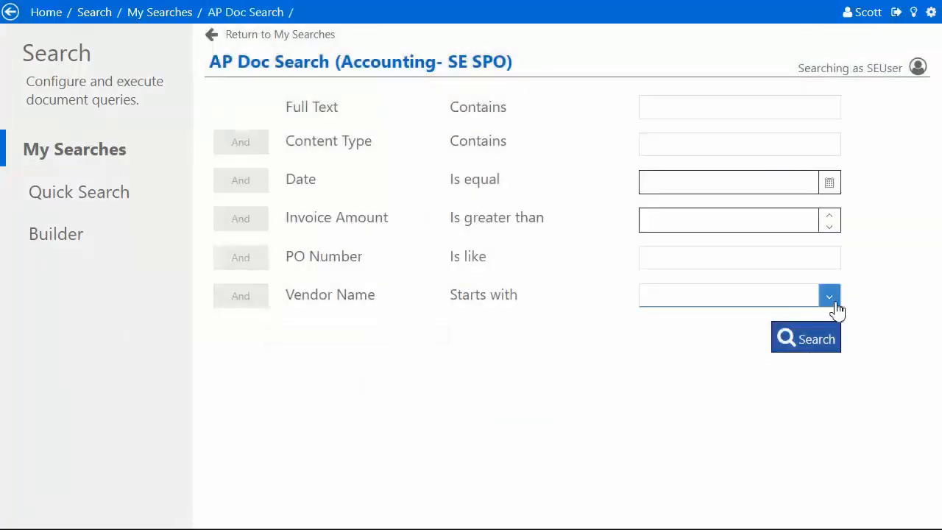
left_click(835, 304)
left_click_drag(833, 336, 831, 394)
left_click(746, 404)
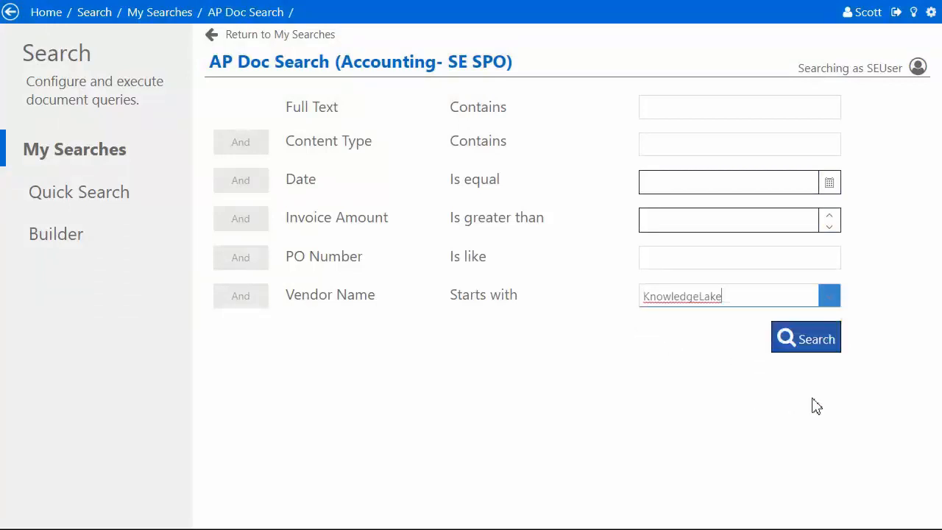
left_click(798, 343)
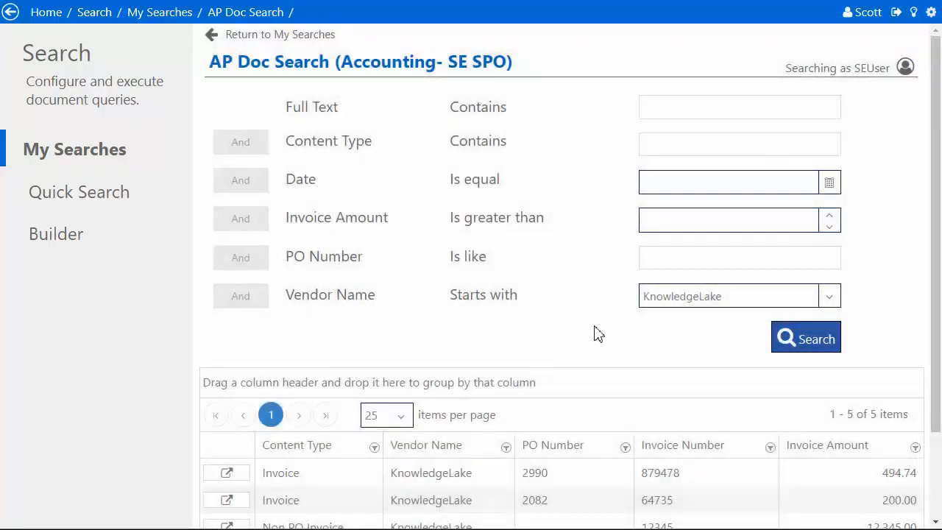
Step: Group the search results by Content Type in reversed order, and remove the grouping again
scroll(618, 331, "down", 2)
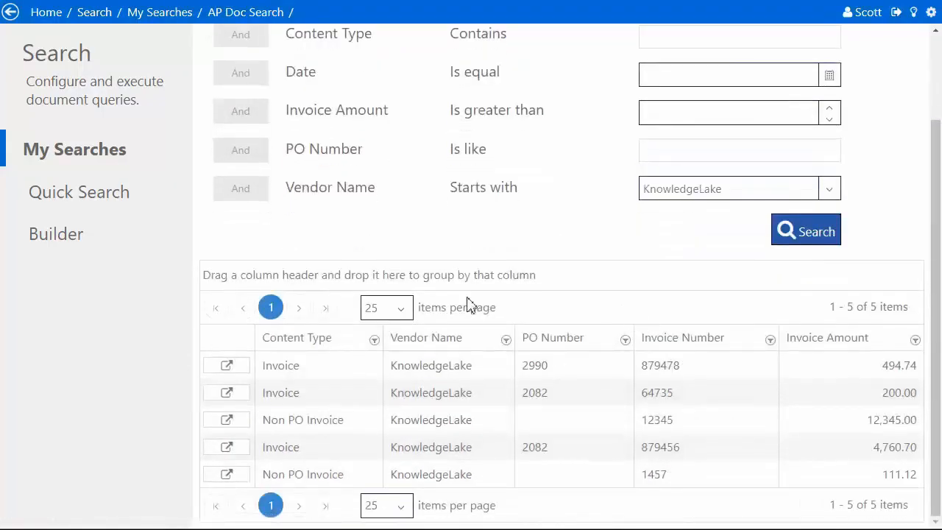
left_click_drag(311, 343, 284, 277)
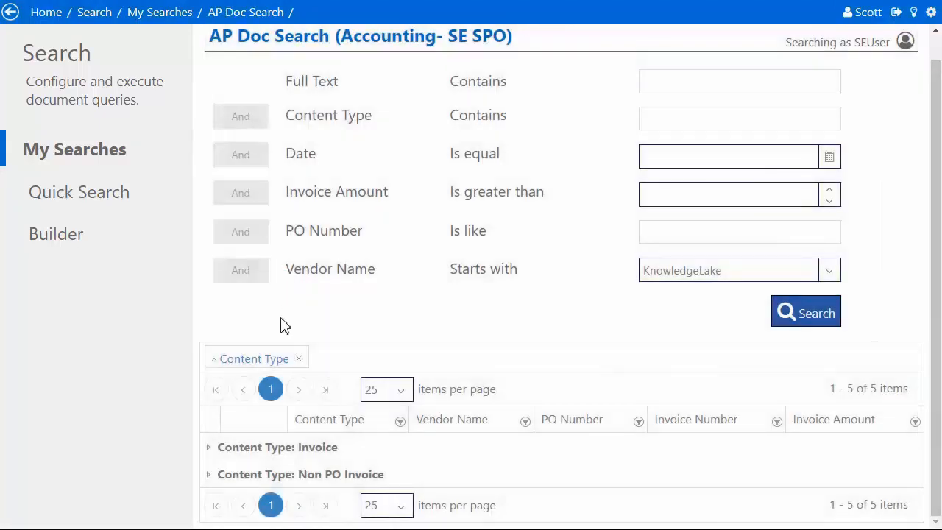
left_click(269, 361)
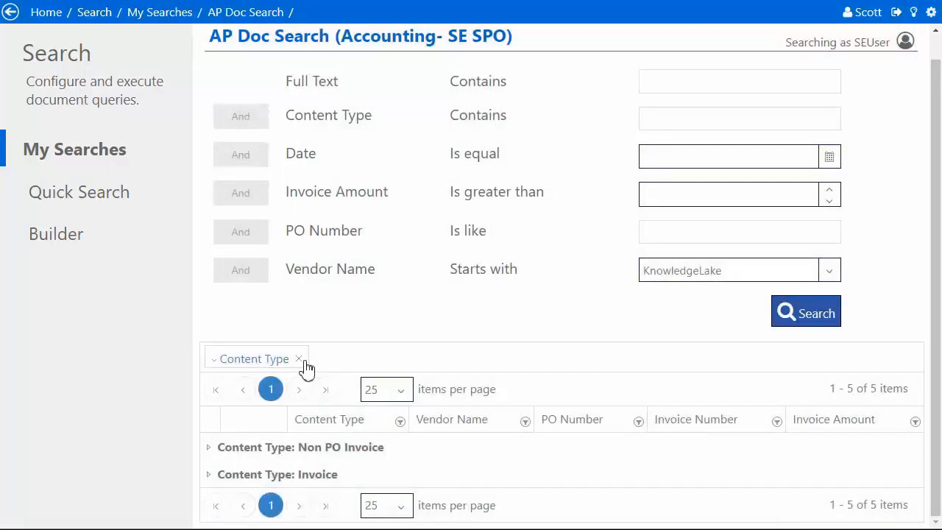
left_click(300, 360)
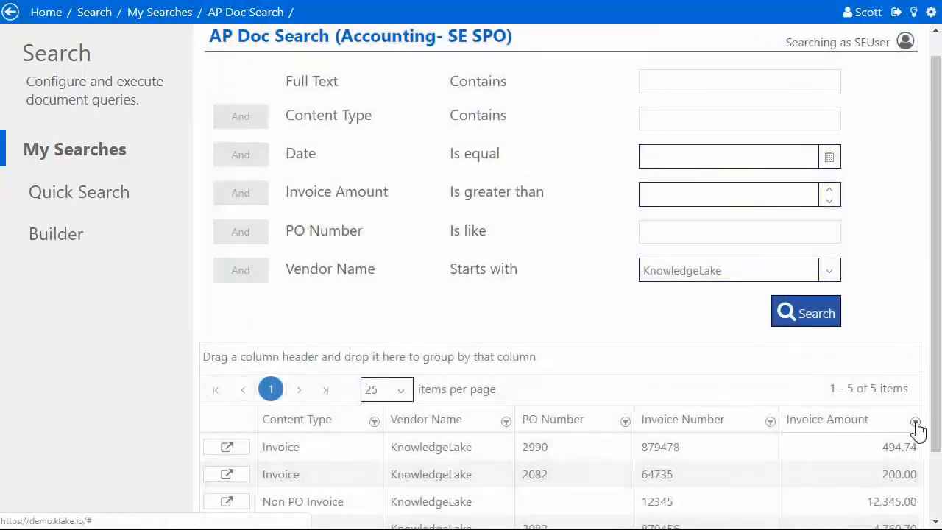
Step: Filter the search results to an Invoice Amount greater than 500 and open the document with content type Invoice
left_click(915, 424)
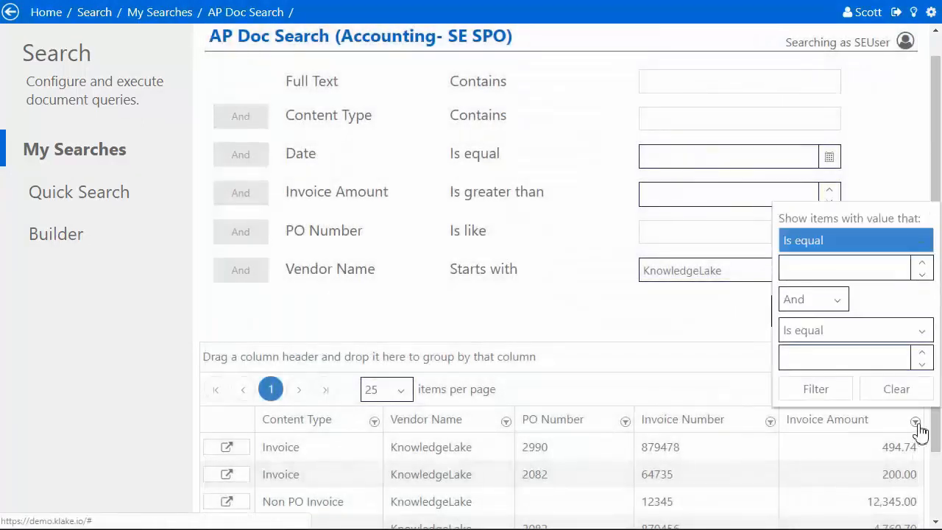
left_click(919, 240)
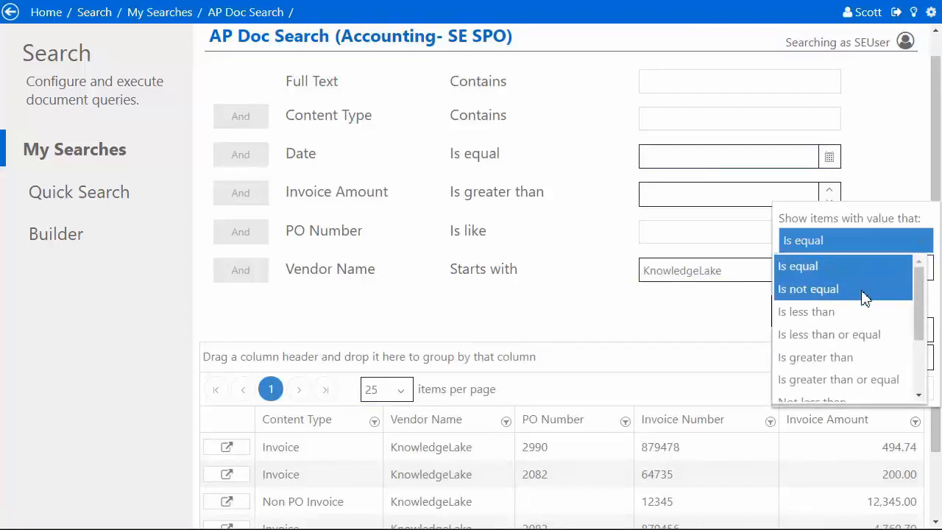
left_click(861, 358)
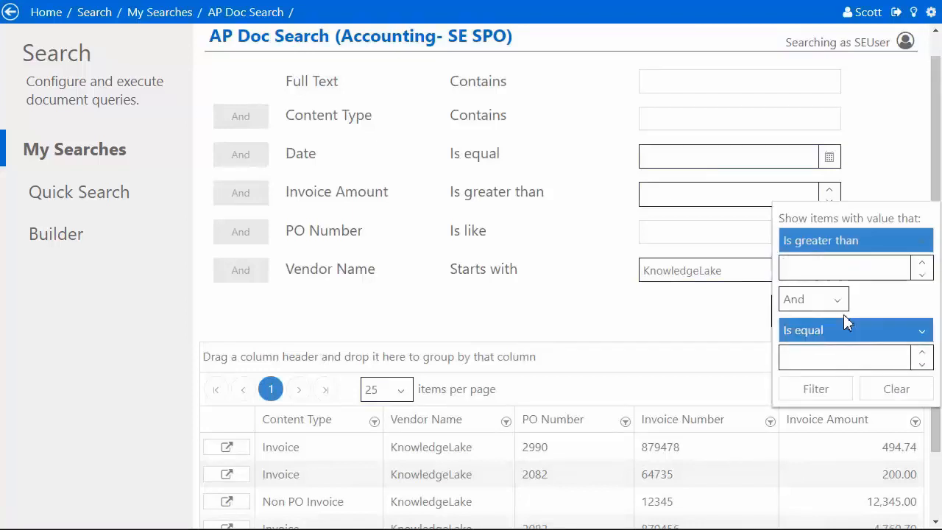
left_click(840, 270)
type("500")
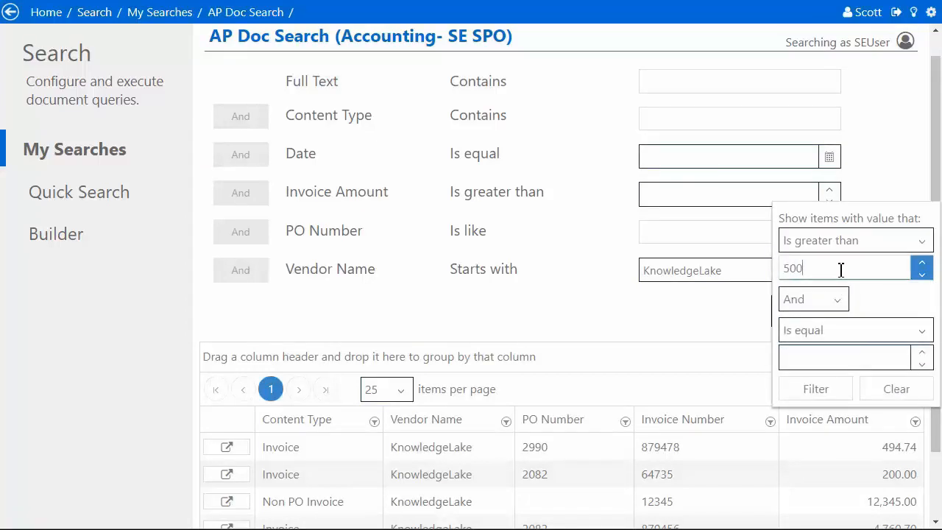
left_click(828, 354)
left_click(825, 391)
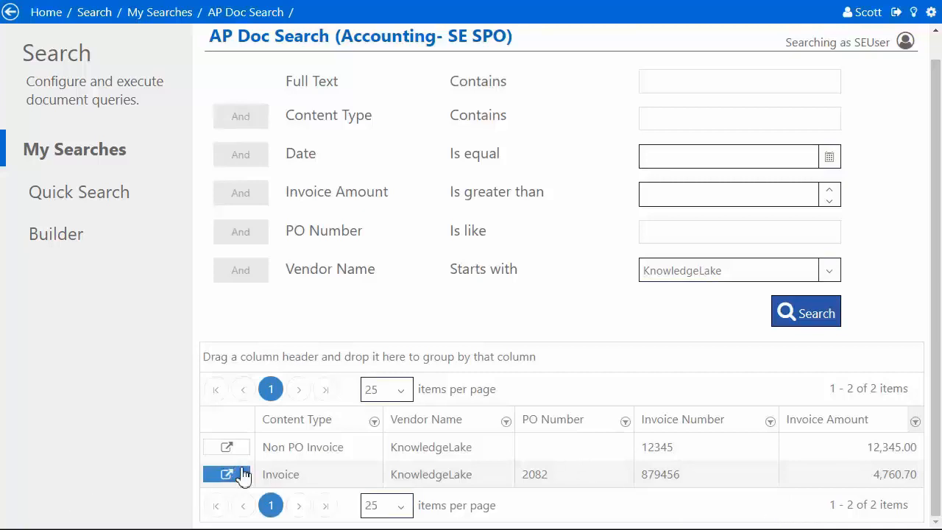
left_click(236, 478)
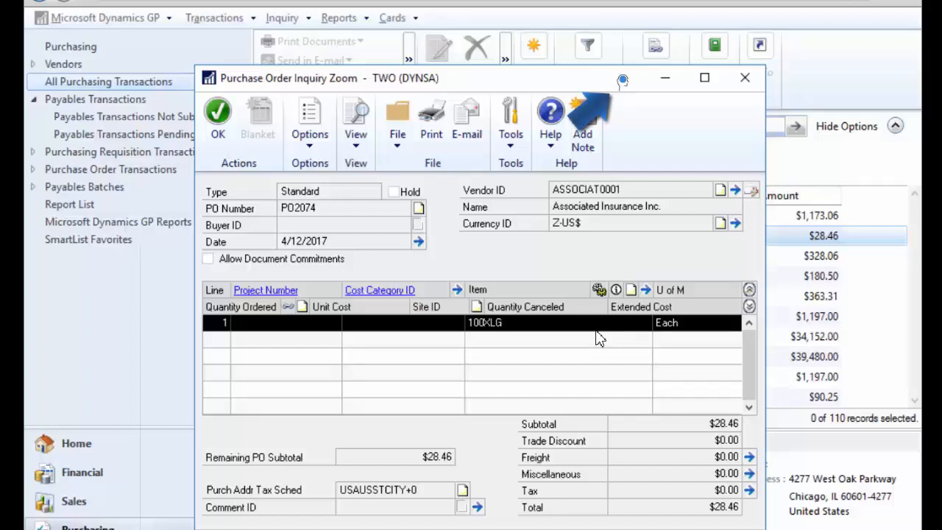
Step: Launch the KnowledgeLake lookup from the open purchase order inquiry in Microsoft Dynamics GP
left_click(623, 82)
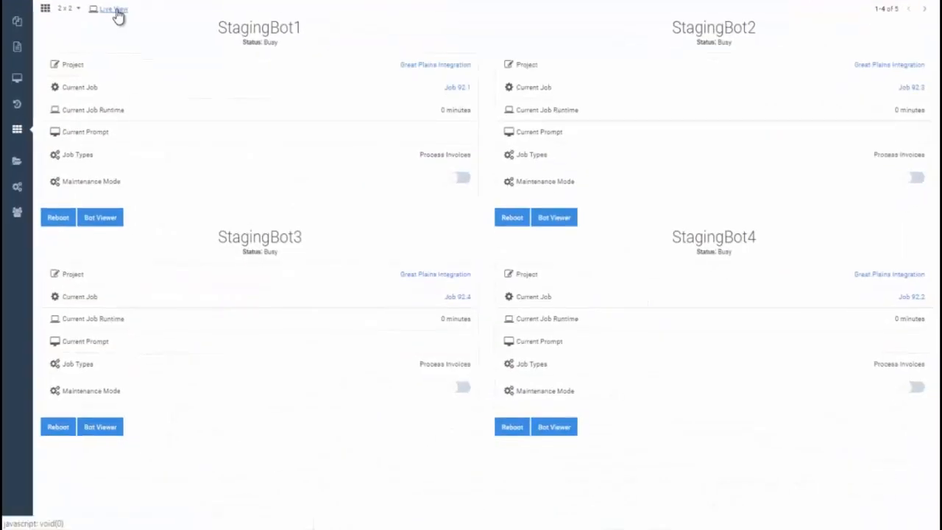
Step: Switch the 2 x 2 staging bot overview to Live View
left_click(113, 9)
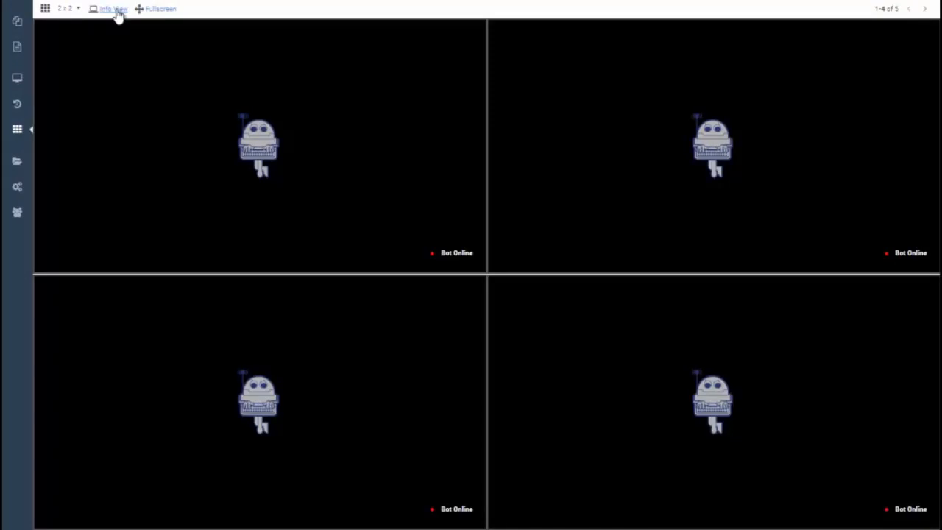